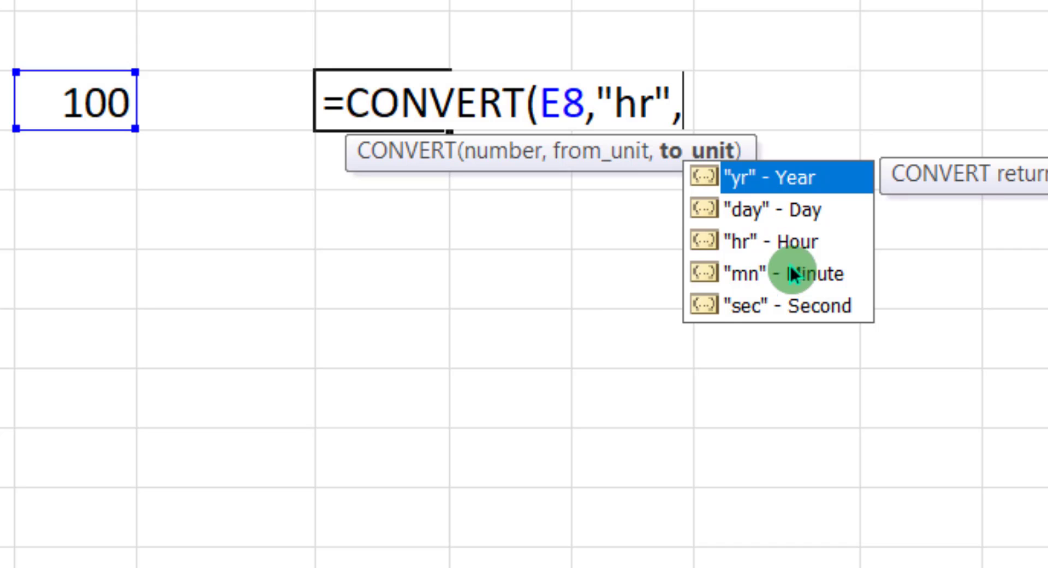
Complete the CONVERT formula in G8 with "day" as the unit to convert the hours in E8 into
click(758, 209)
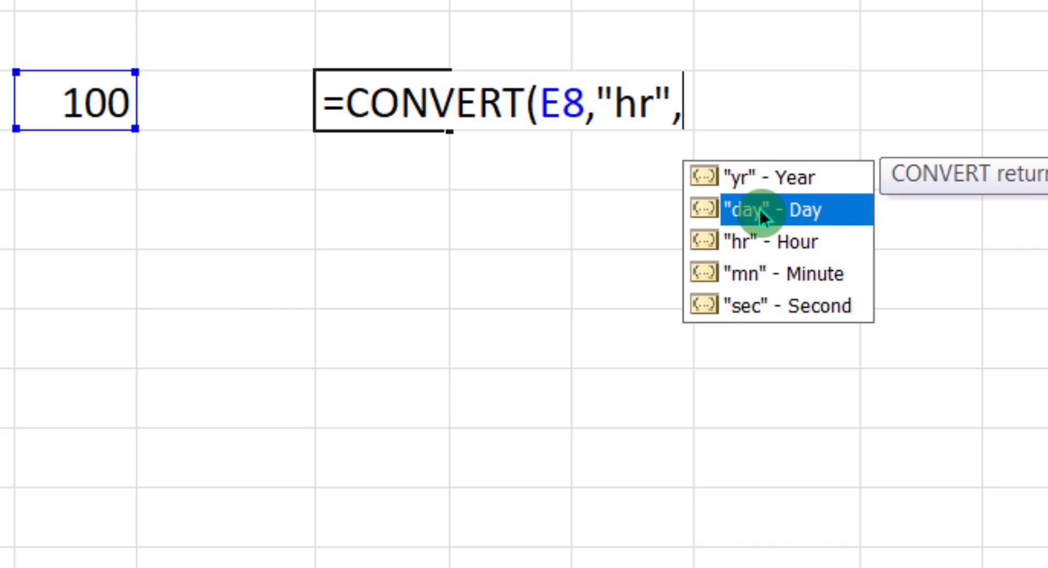
key(Tab)
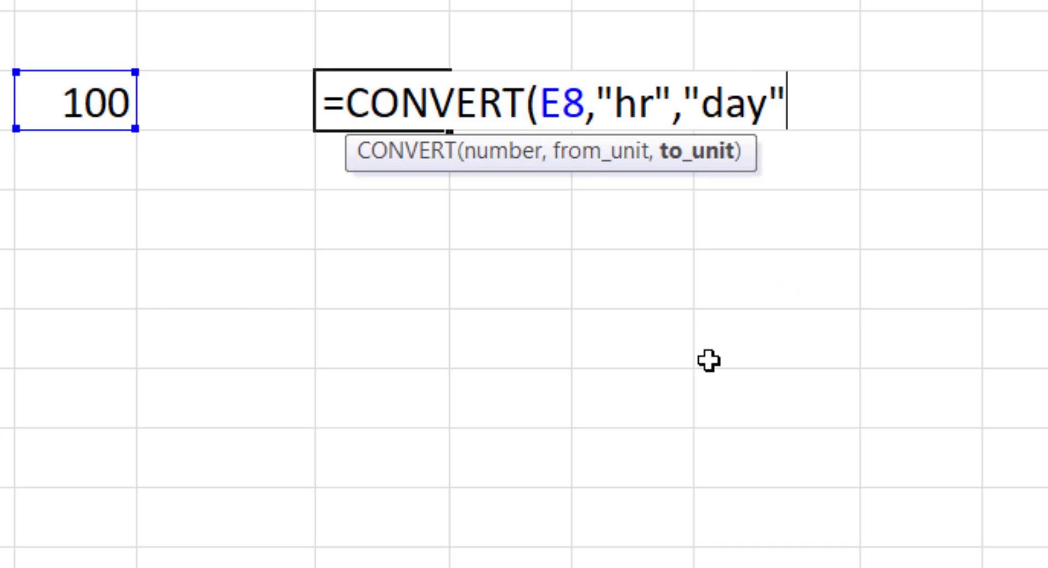
text())
key(Return)
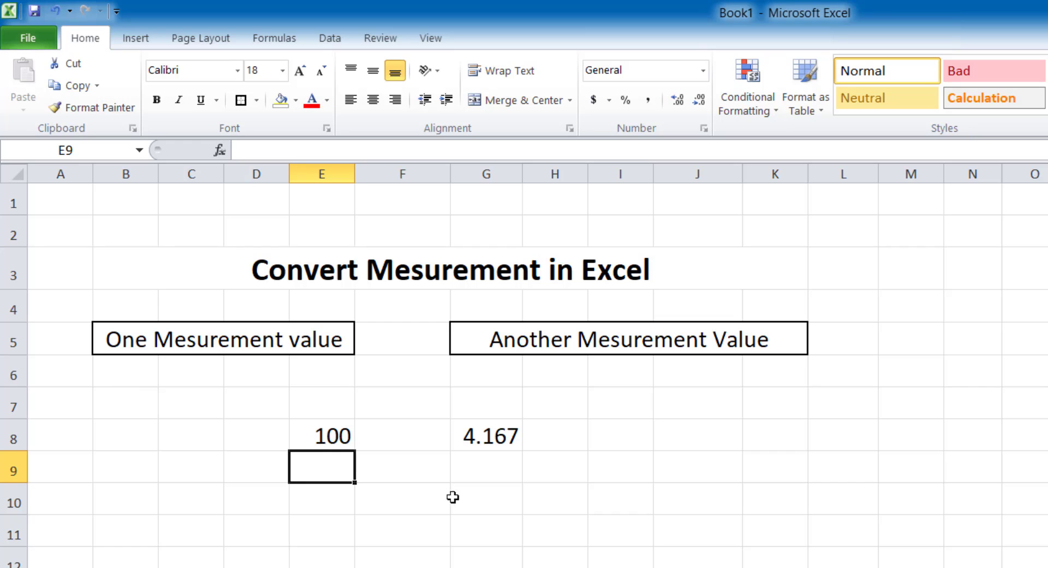
Try the hour-to-day conversion with other inputs by setting cell E8 to 24 and then to 72
click(309, 428)
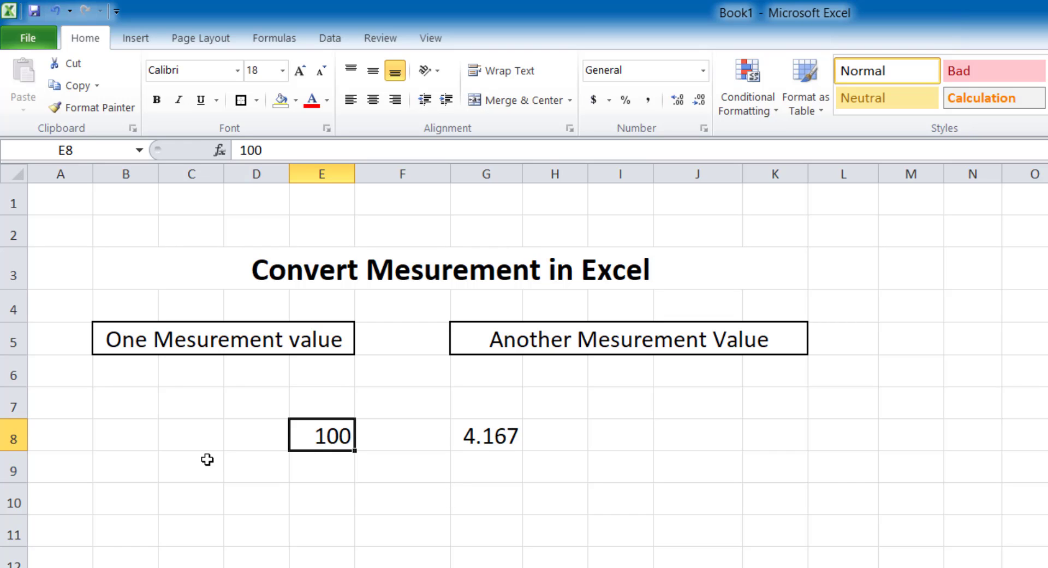
text(24)
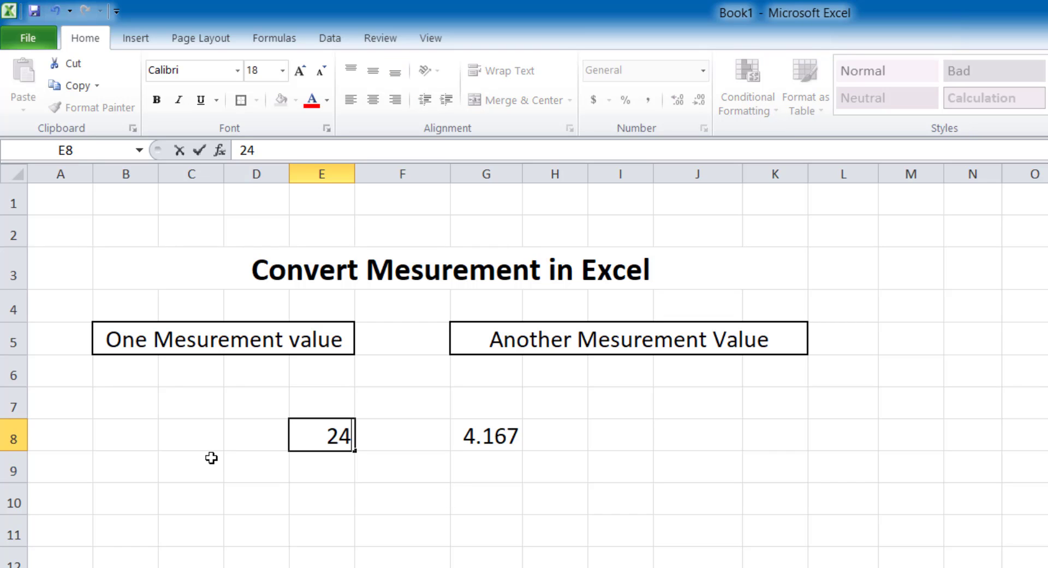
key(Return)
key(Up)
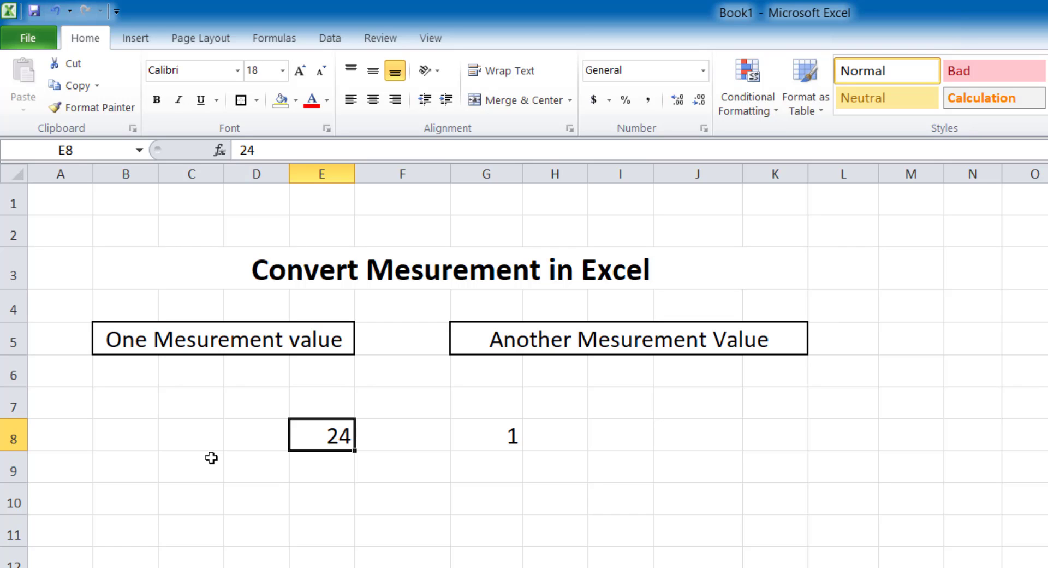
text(72)
key(Return)
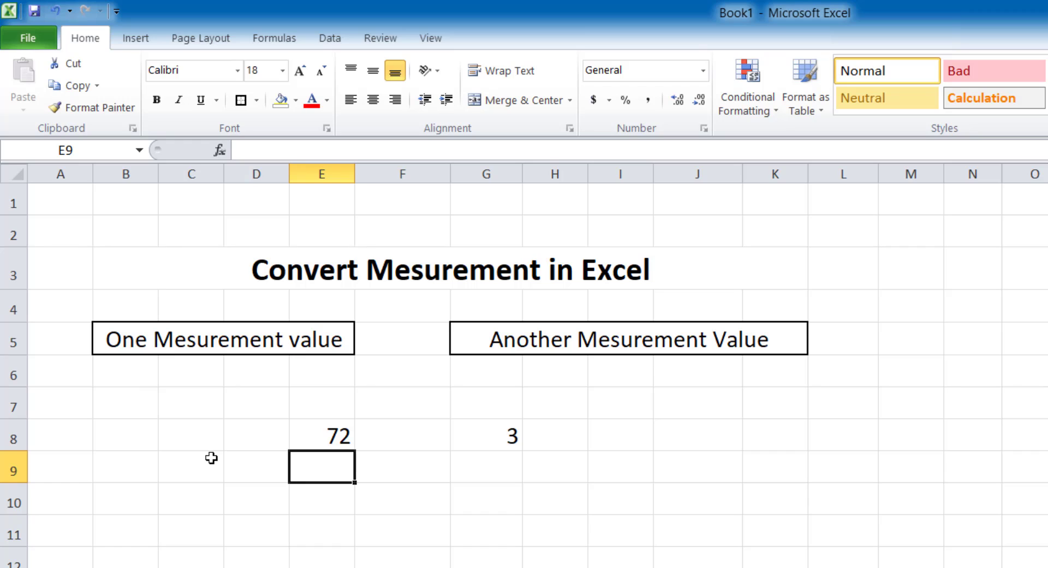
Begin a CONVERT formula in cell E11 with E8 as the number to convert
click(345, 528)
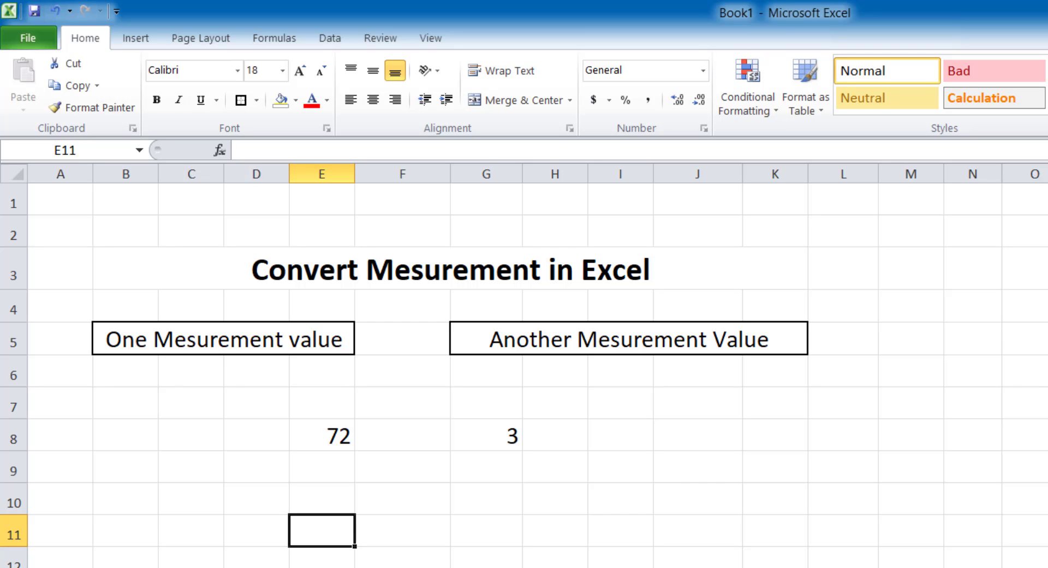
text(=conve)
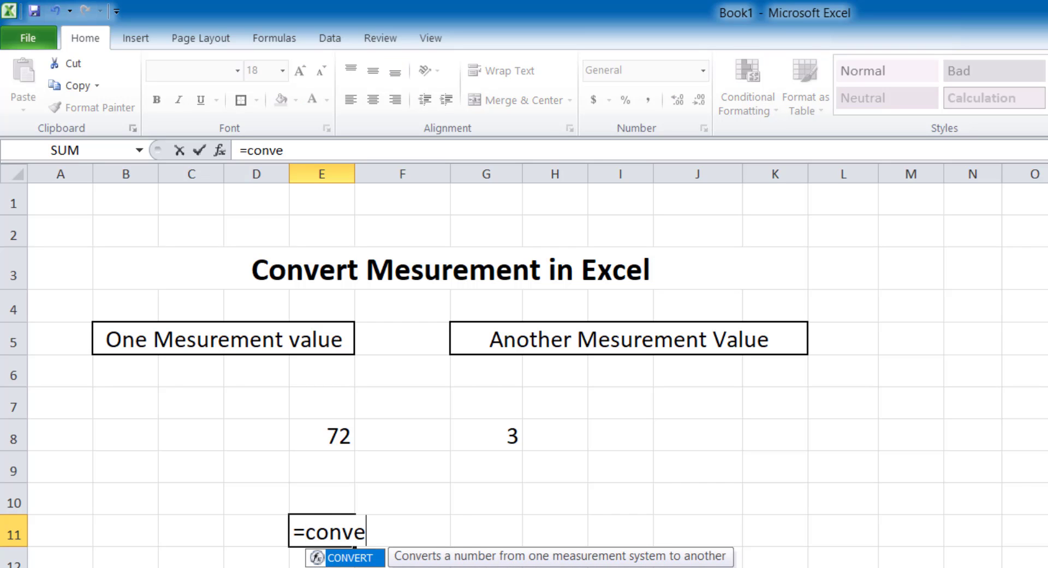
text(rt)
key(Tab)
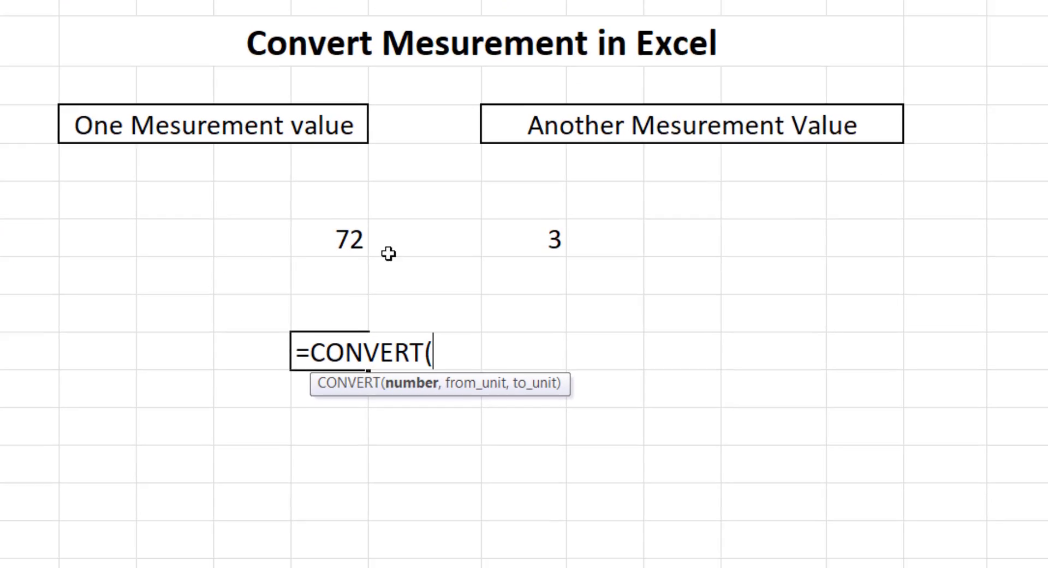
click(337, 436)
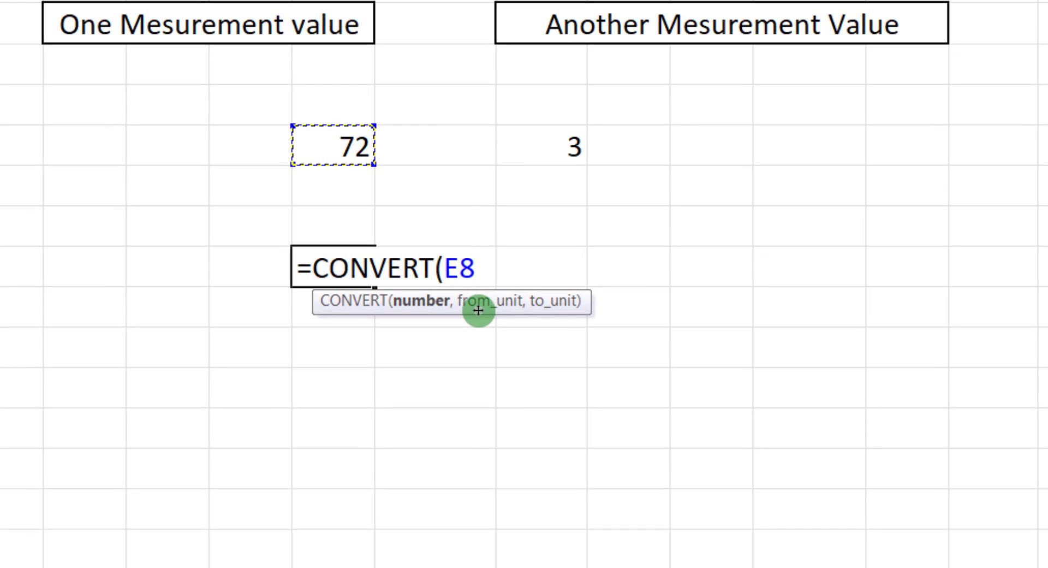
Complete the E11 formula with "cup" as the source unit and "l" (liter) as the target unit
text(,)
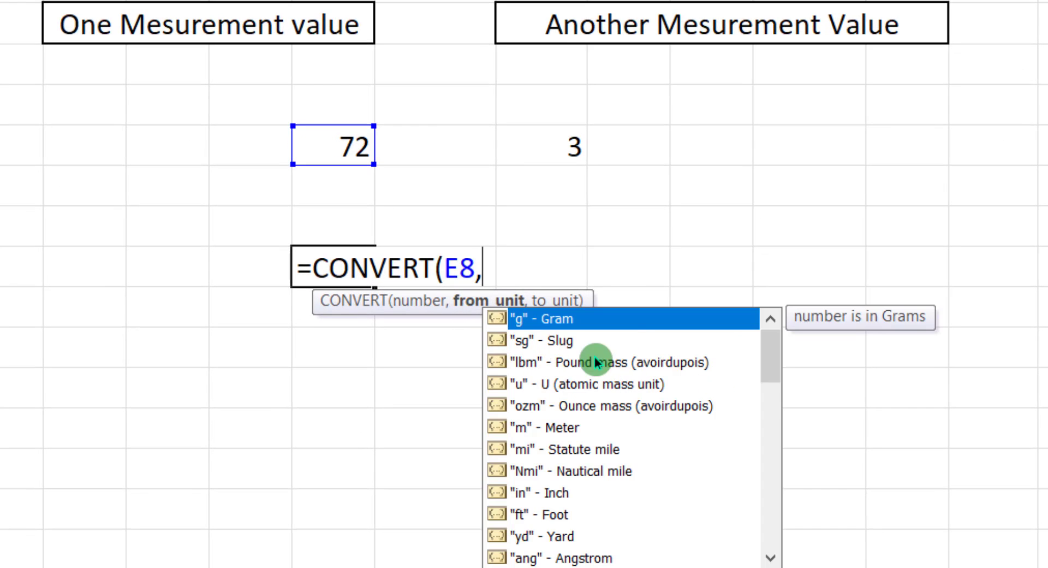
drag(771, 364, 769, 403)
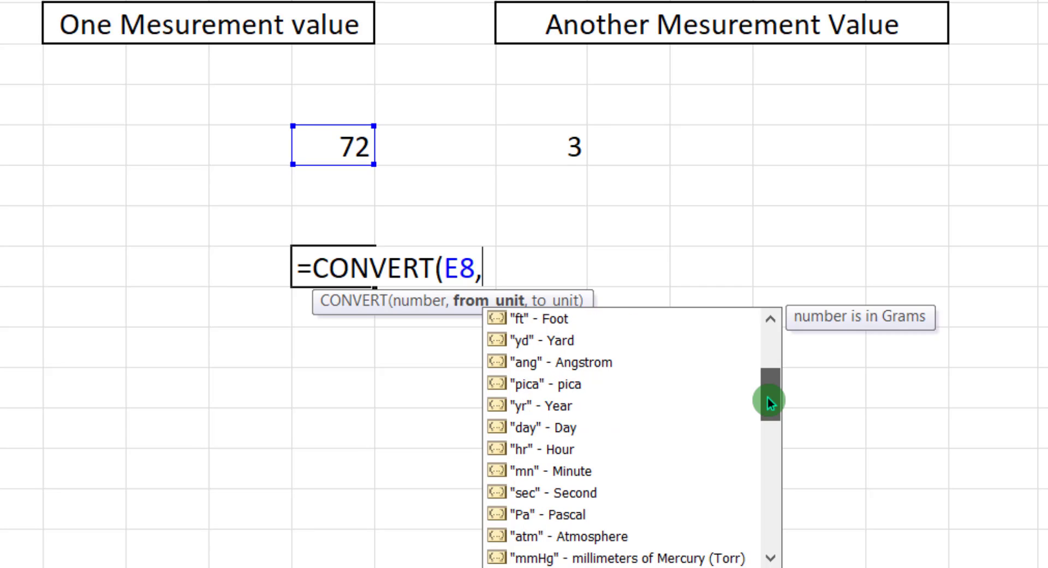
drag(767, 397, 766, 522)
click(575, 453)
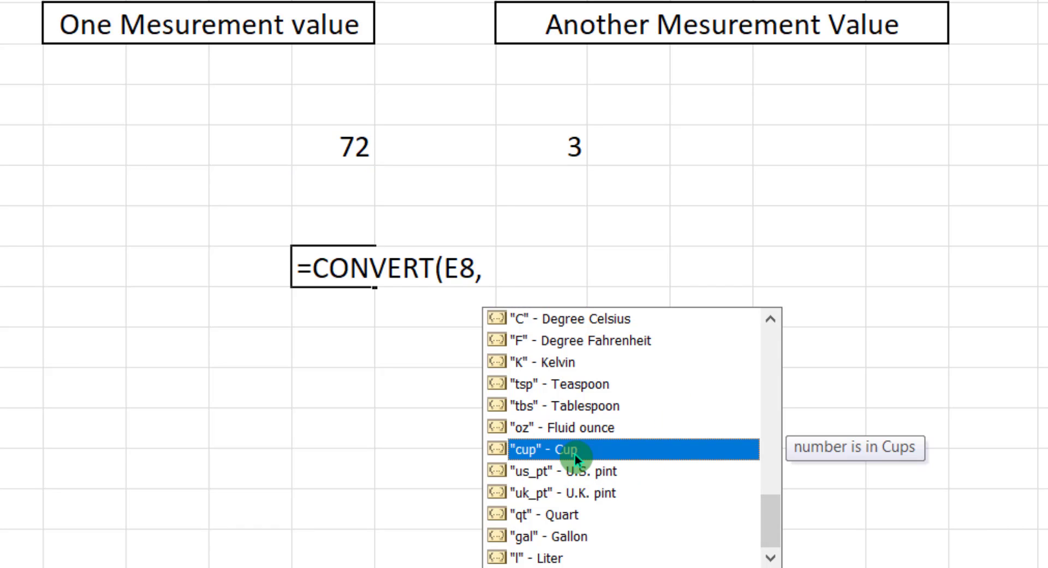
key(Tab)
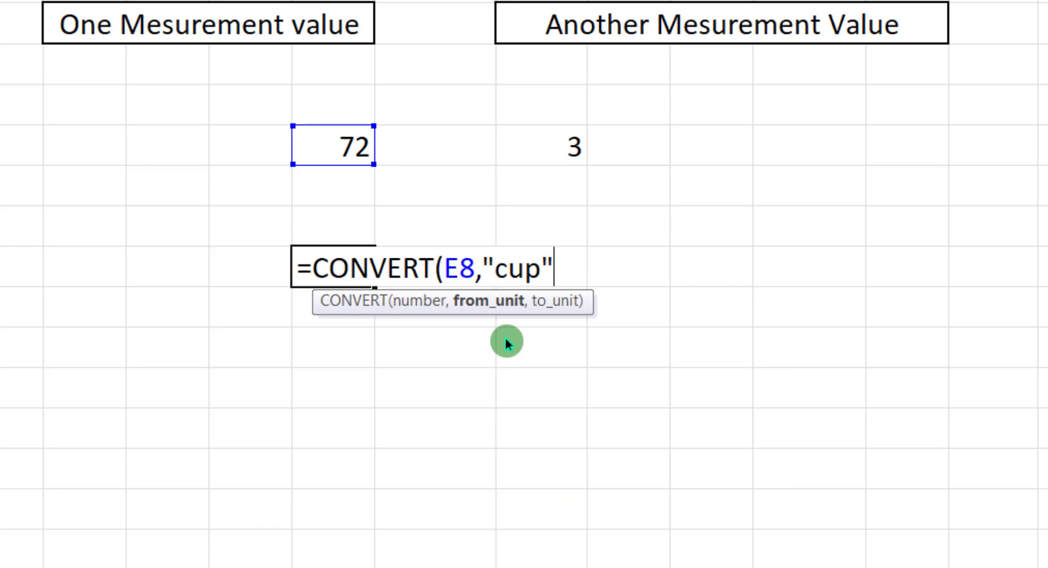
text(,)
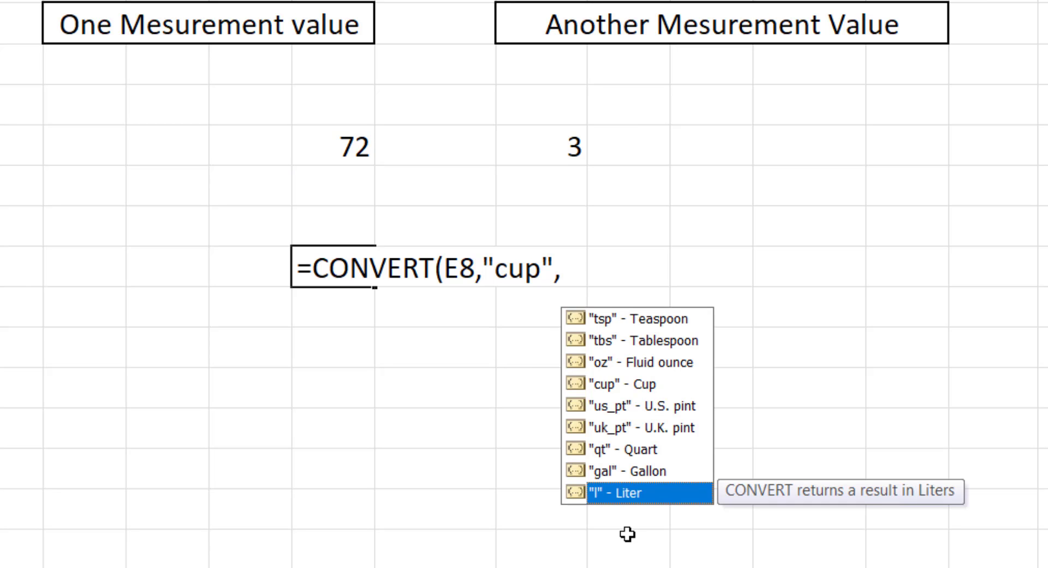
key(Tab)
text())
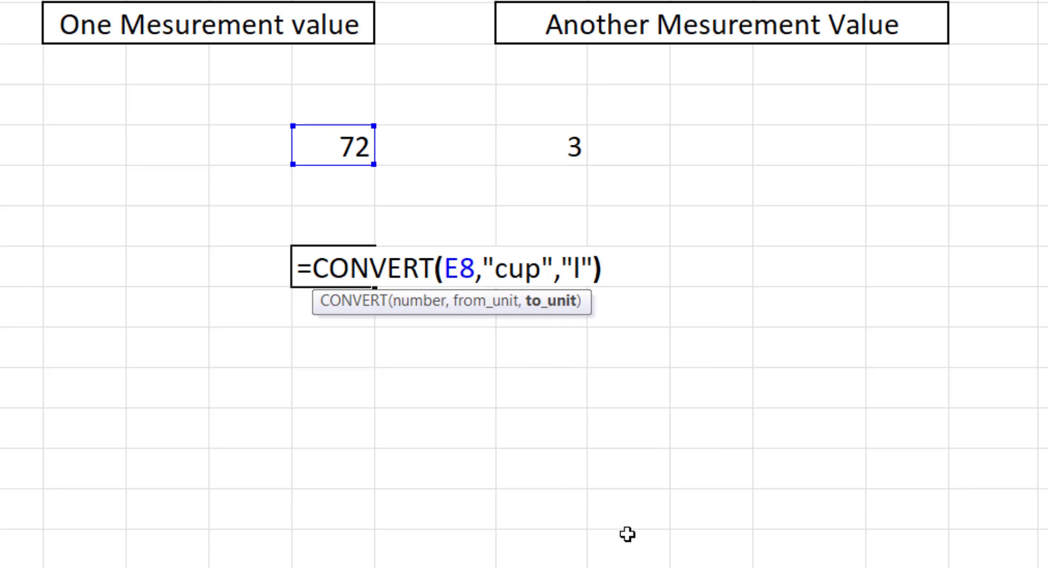
key(Return)
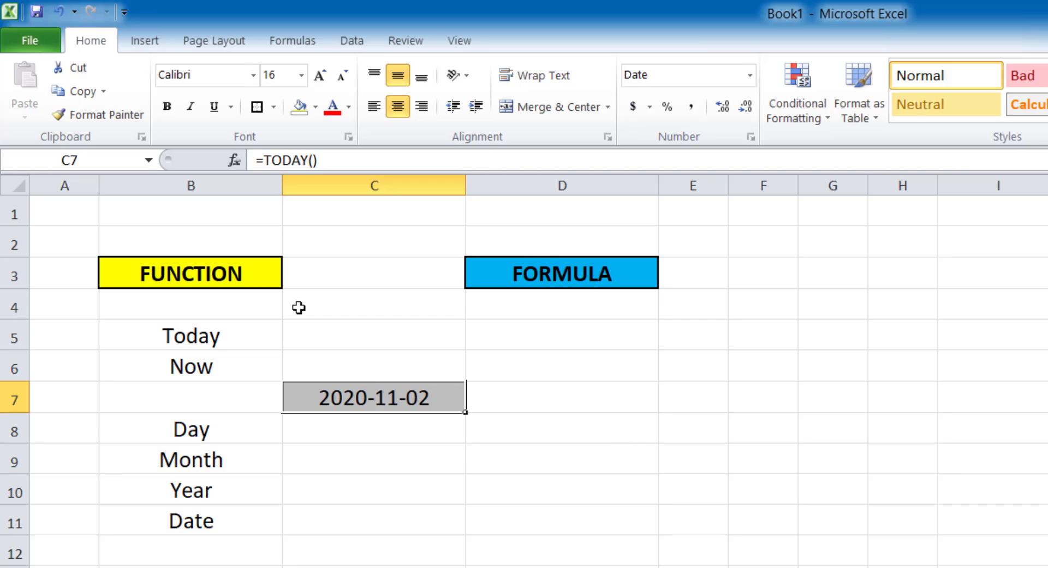
Enter the formula =today() in cell D5, beside the Today label
click(219, 339)
click(540, 345)
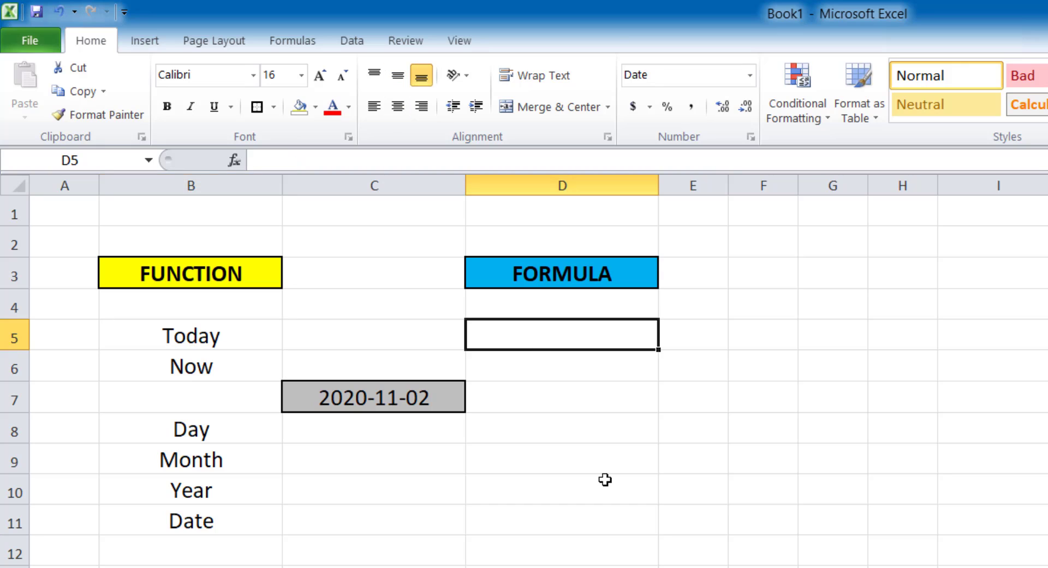
text(=tod)
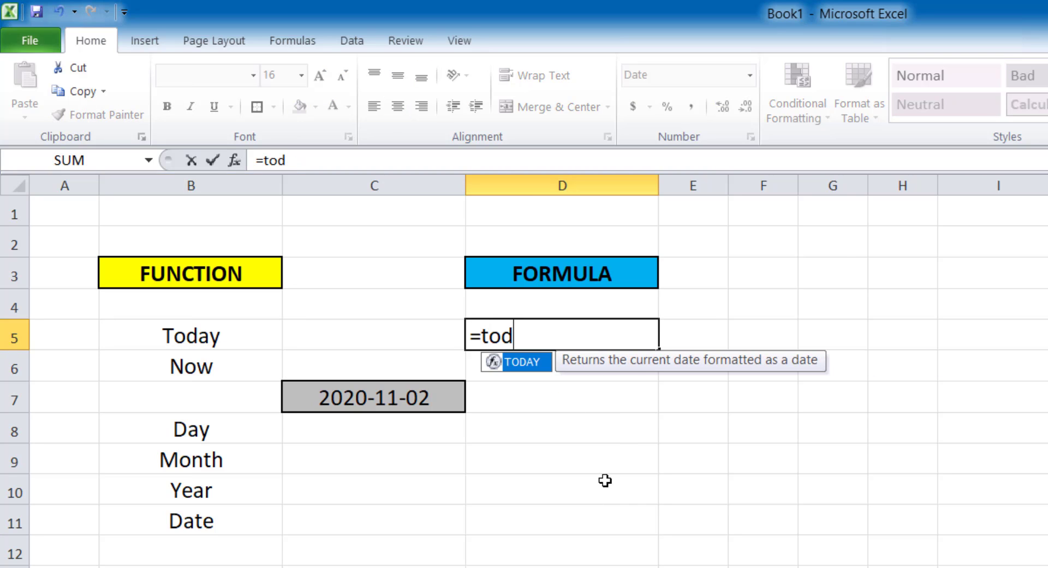
text(ay())
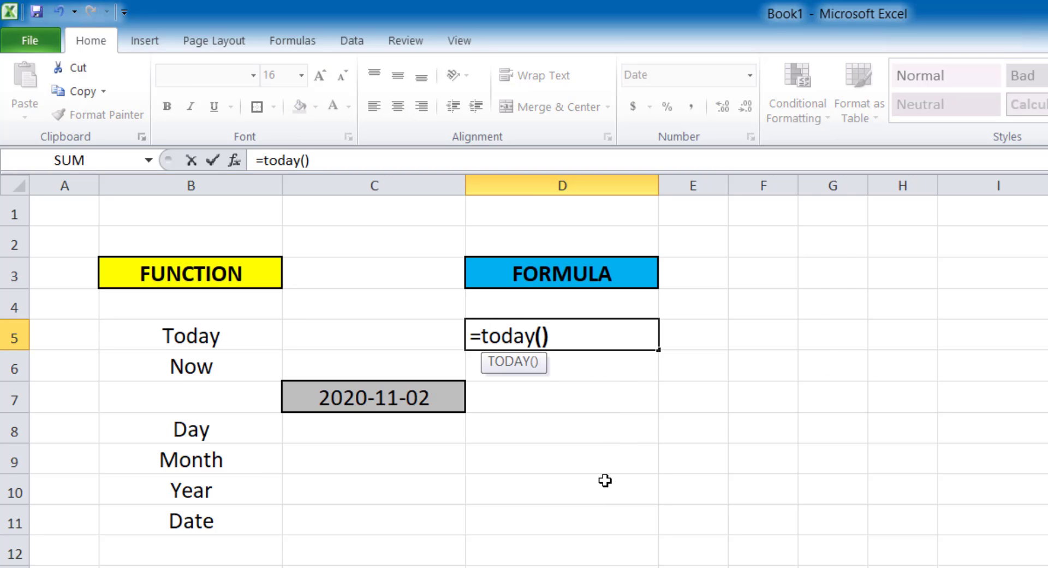
key(Return)
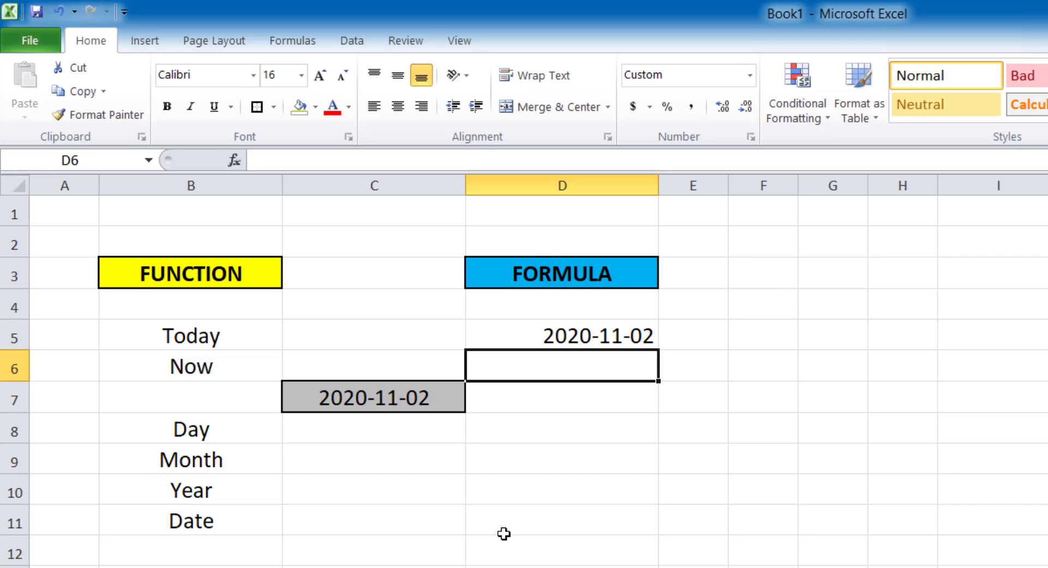
Enter the formula =now() in cell D6, beside the Now label
text(=now)
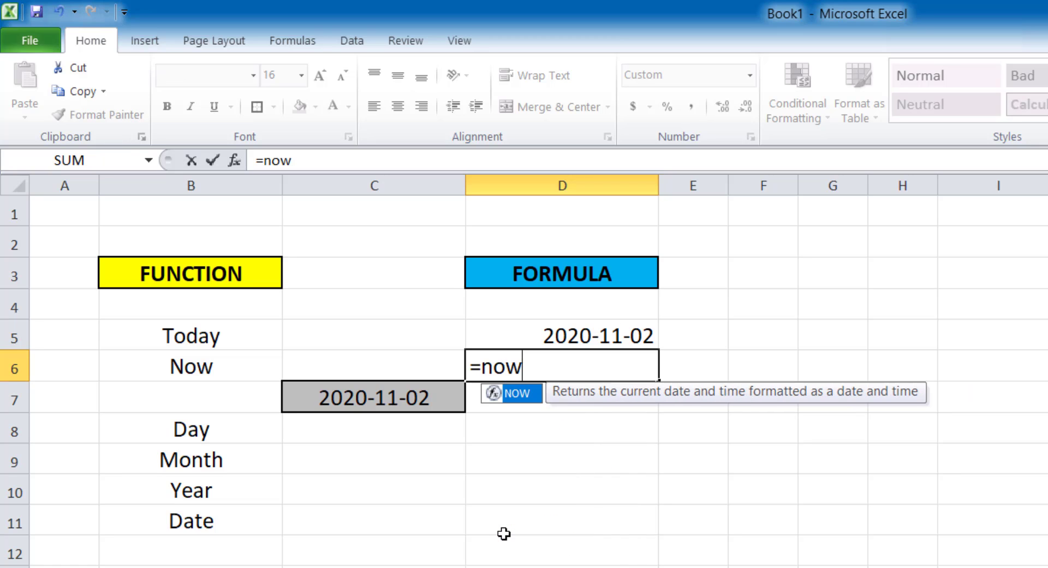
text(())
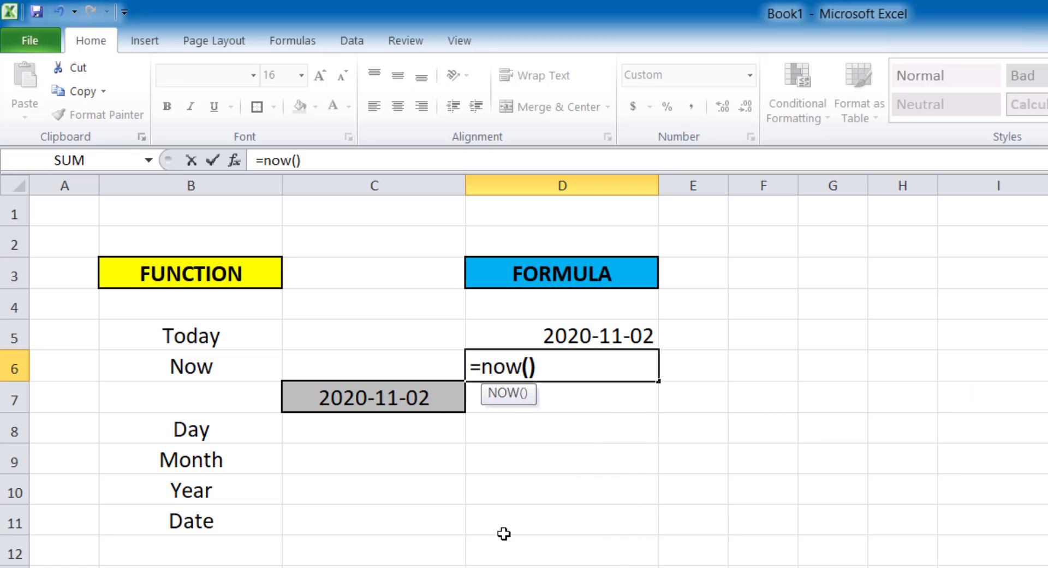
key(Return)
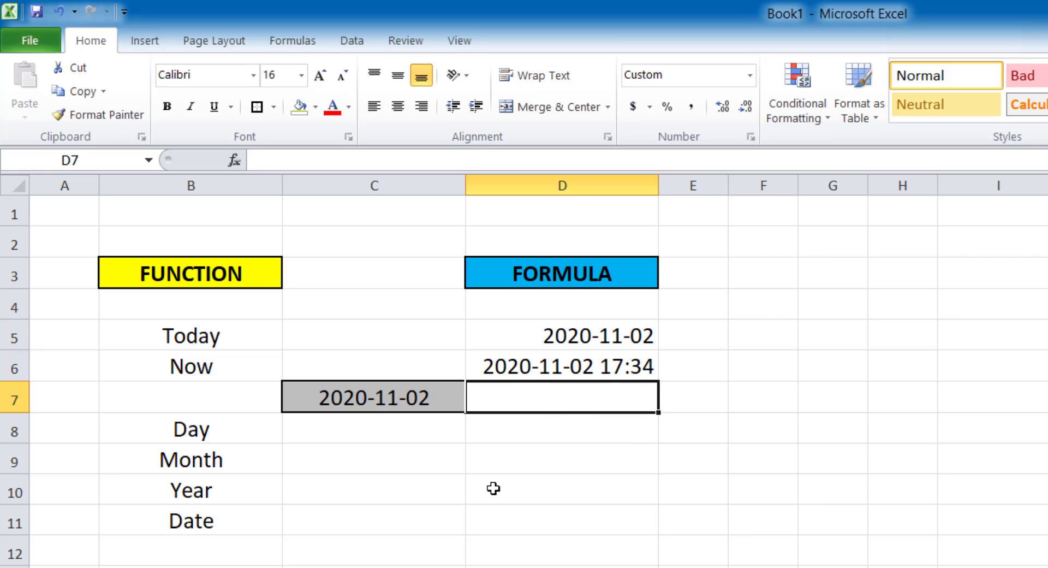
click(382, 409)
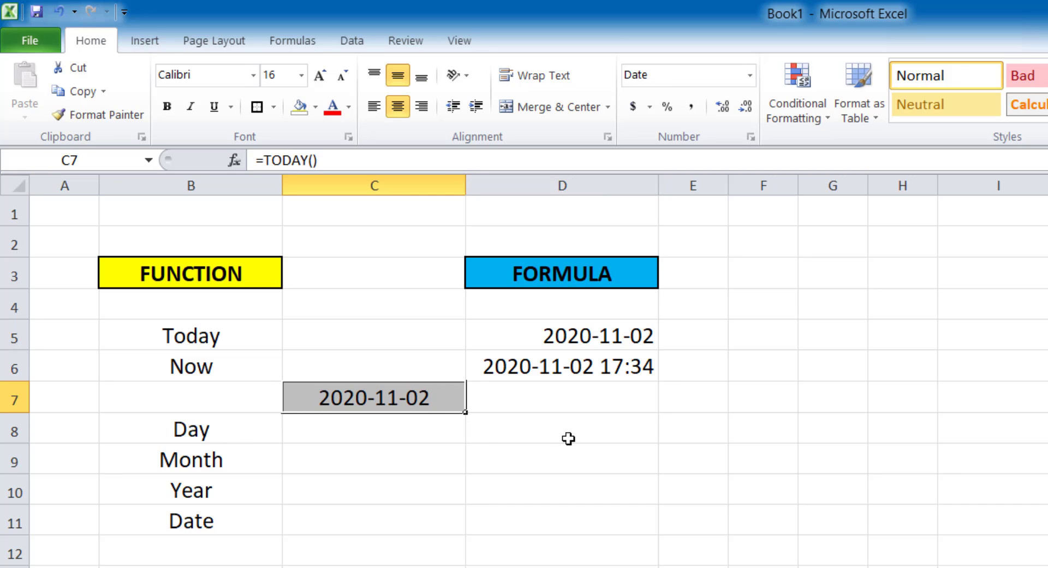
click(229, 462)
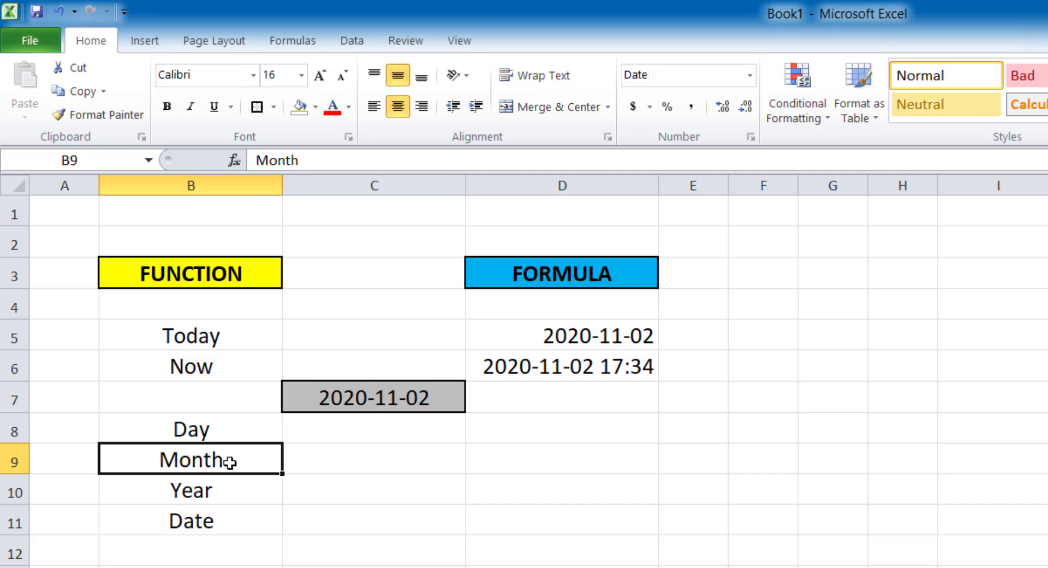
click(235, 499)
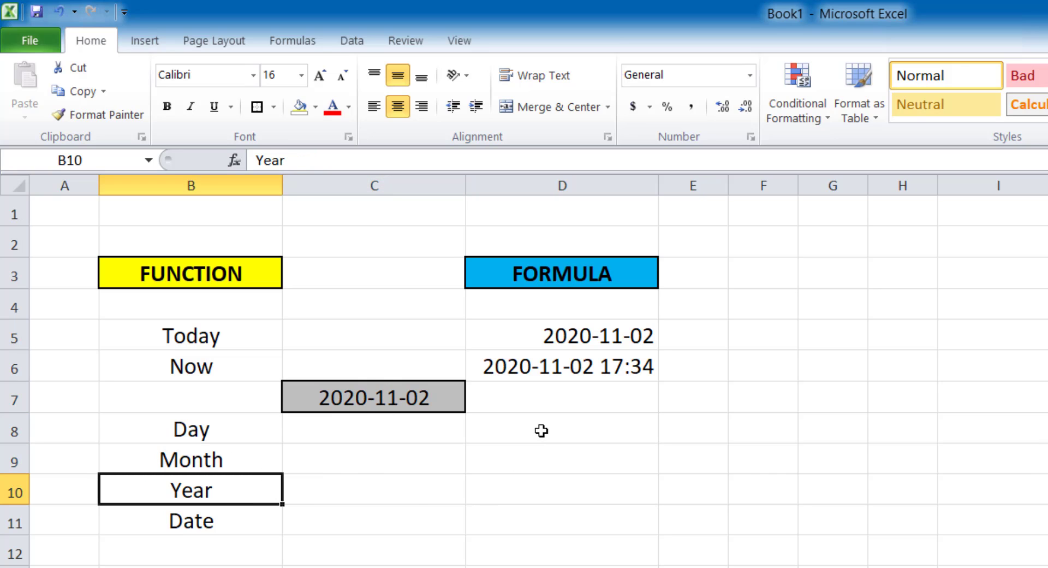
click(444, 393)
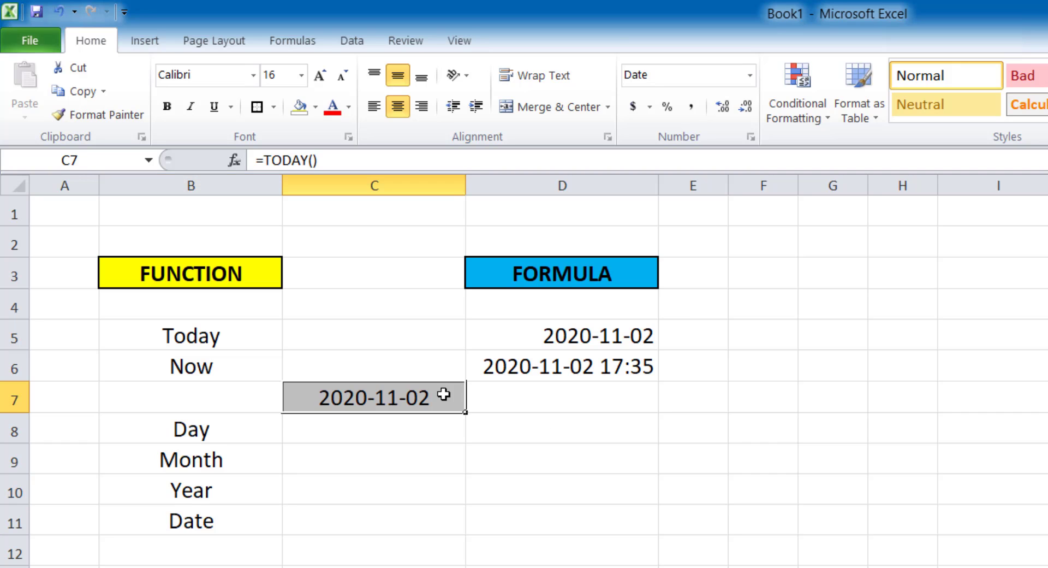
Extract the day from the date in C7 with the formula =day(C7) in cell D8
click(516, 433)
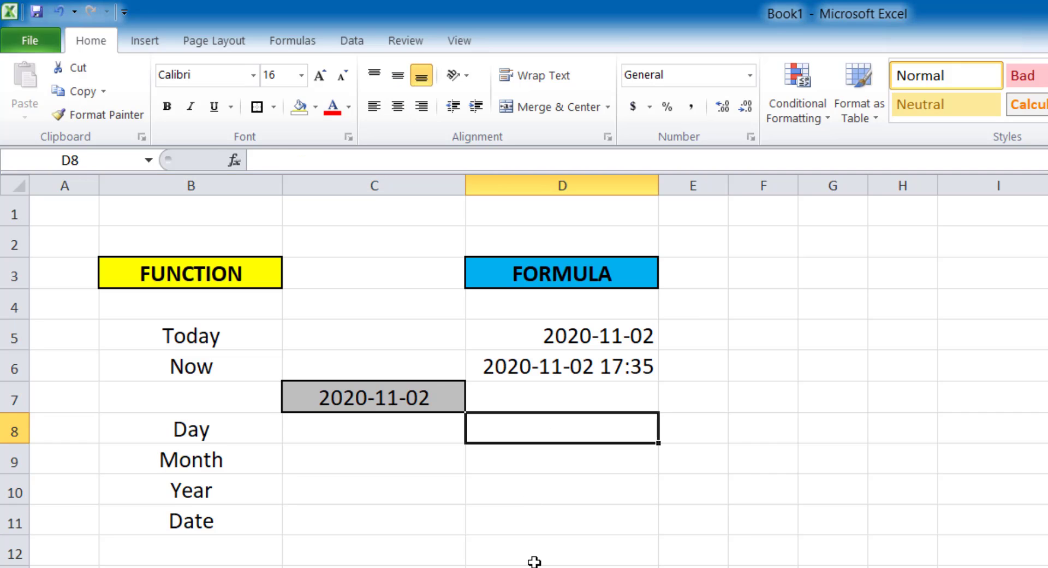
text(=day)
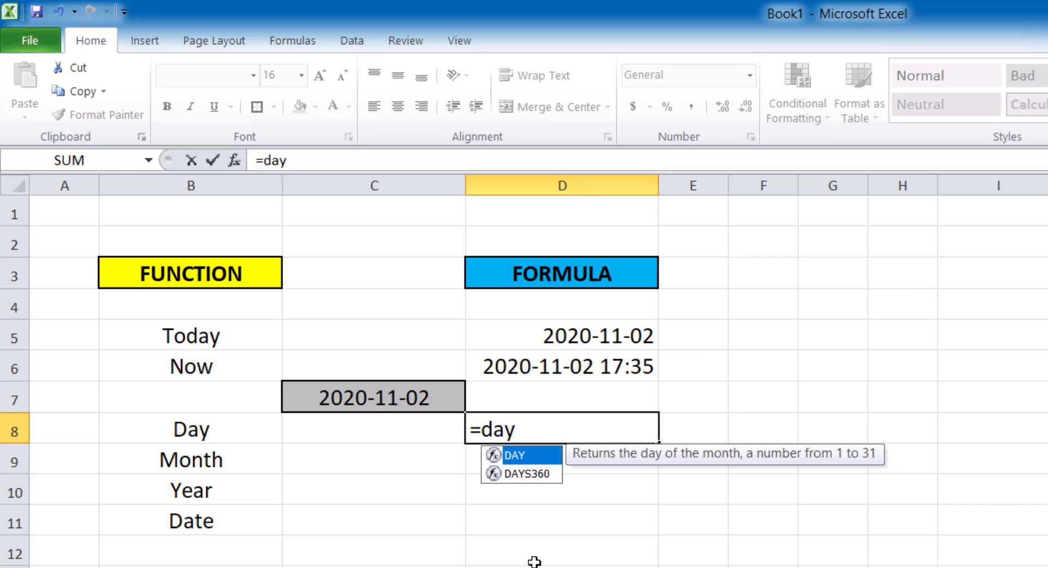
text(()
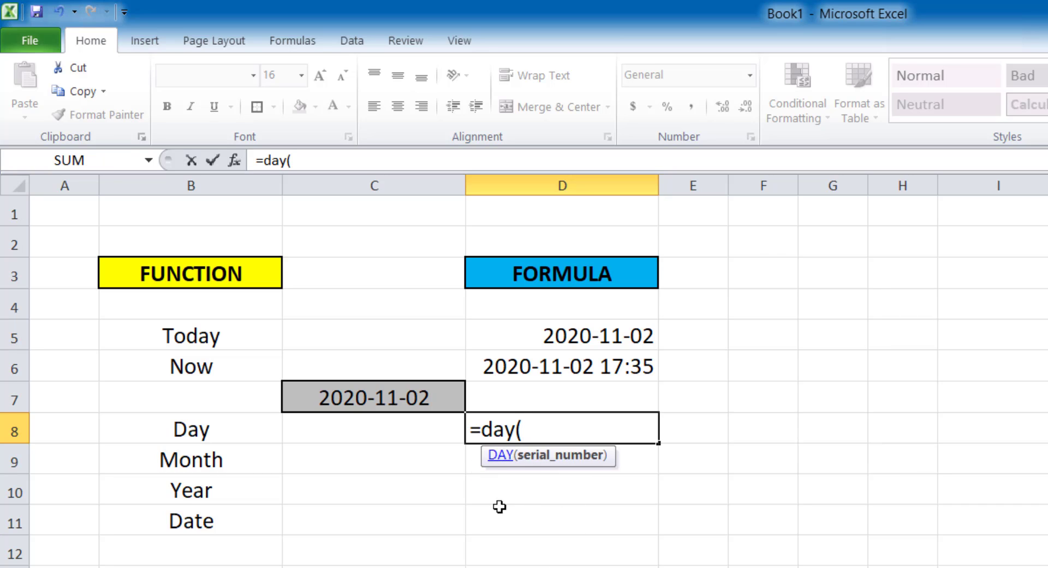
click(366, 411)
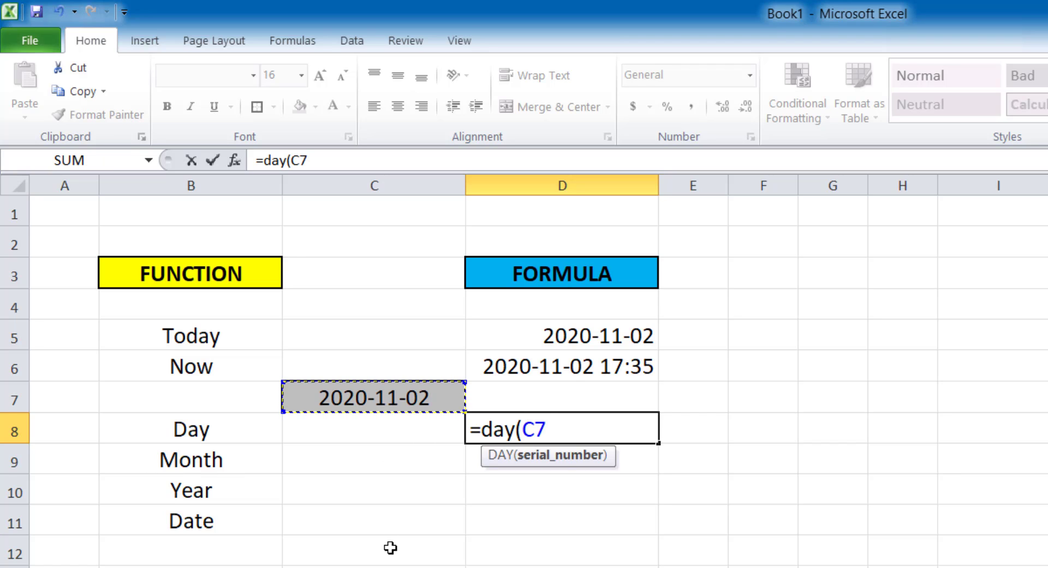
text())
key(Return)
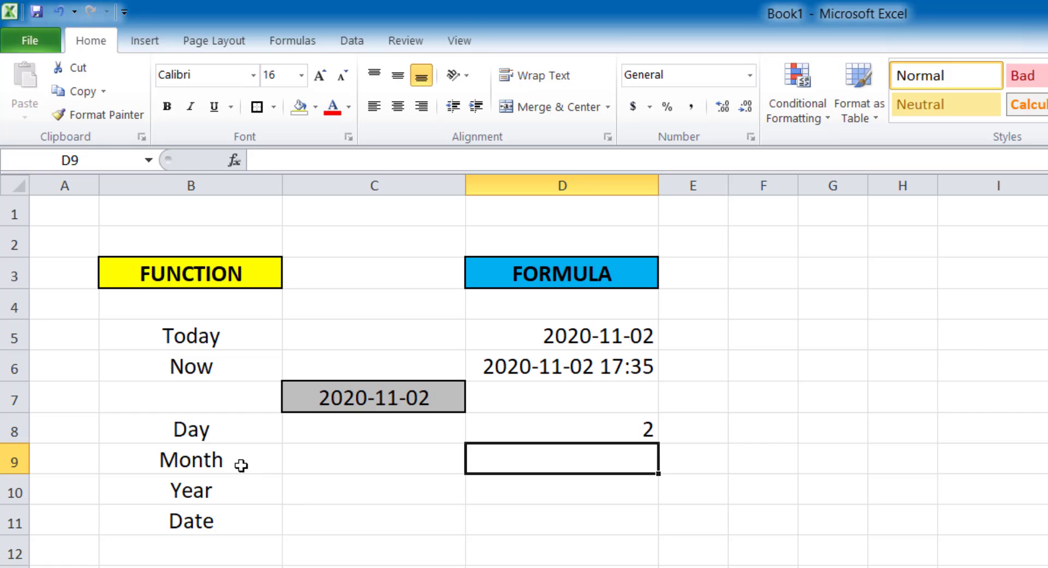
Extract the month from the date in C7 with the formula =MONTH(C7) in cell D9
text(=)
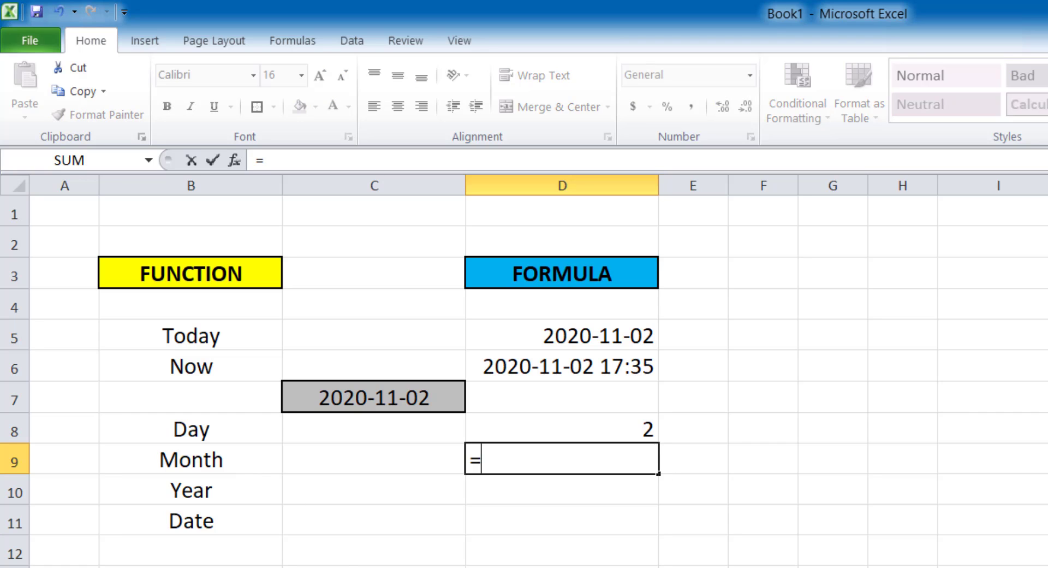
text(motnh()
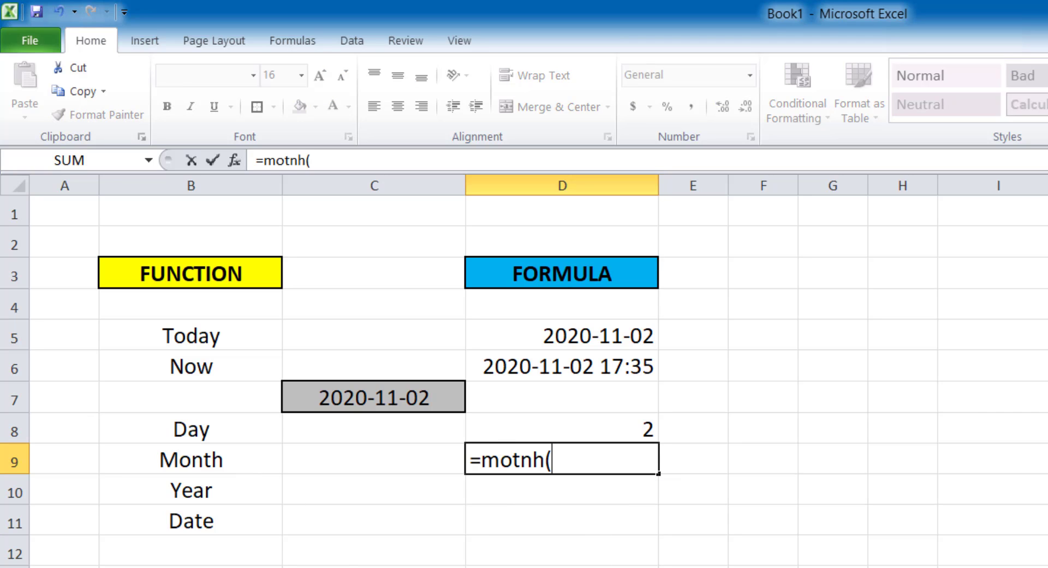
click(566, 457)
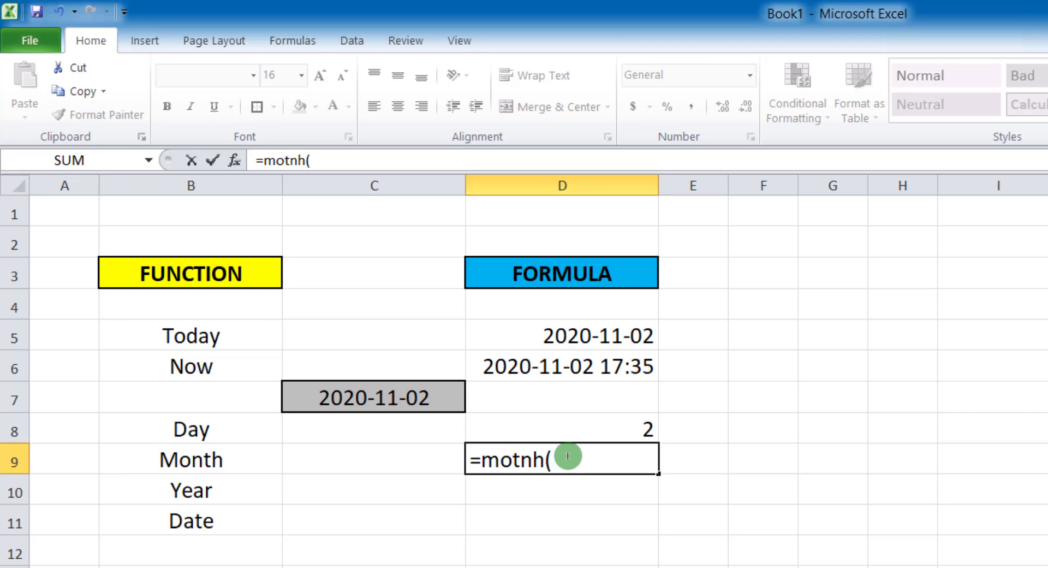
key(BackSpace)
key(BackSpace)
key(BackSpace)
key(BackSpace)
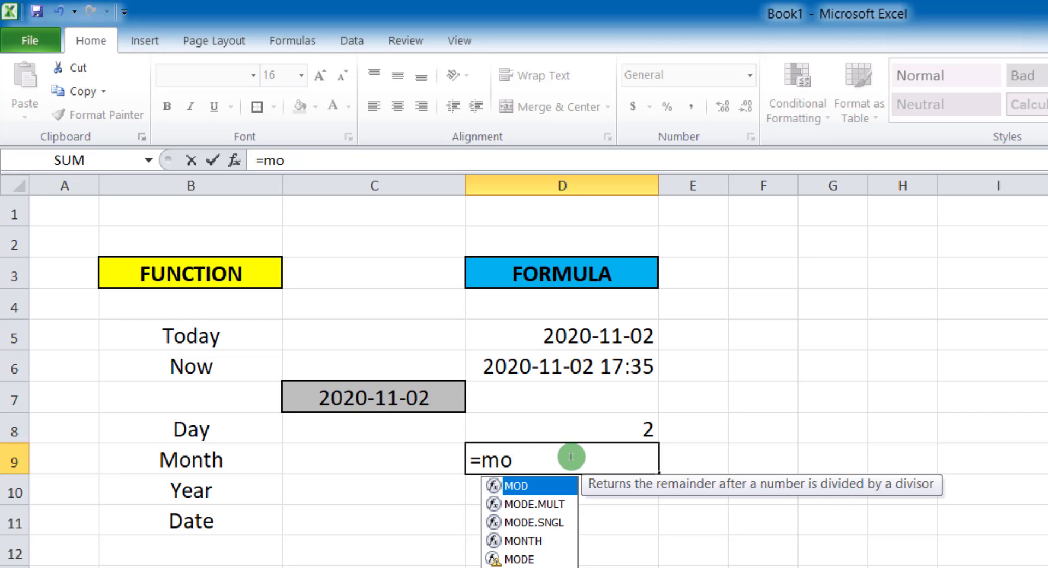
text(nth)
key(Tab)
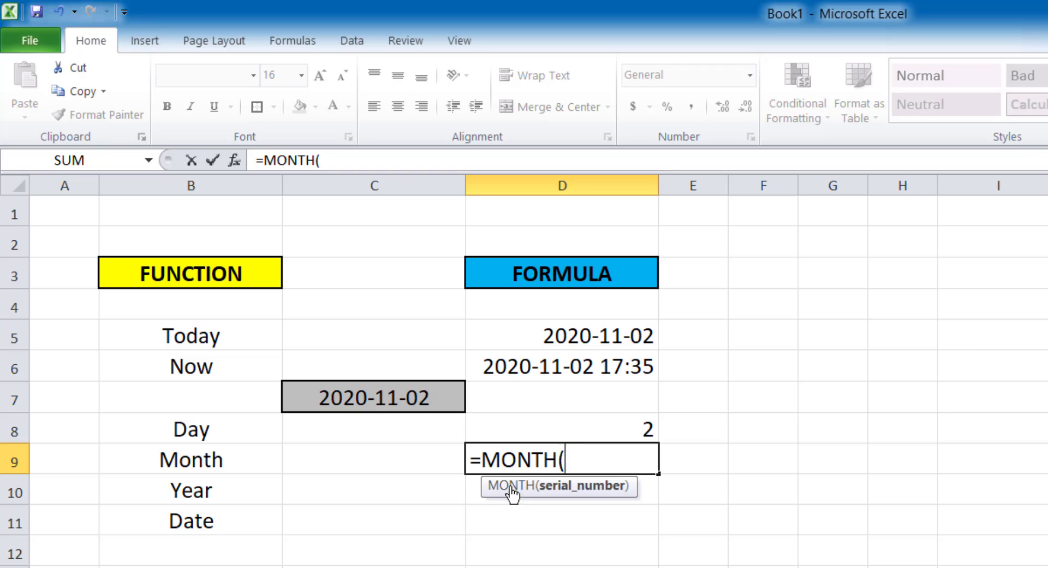
click(368, 401)
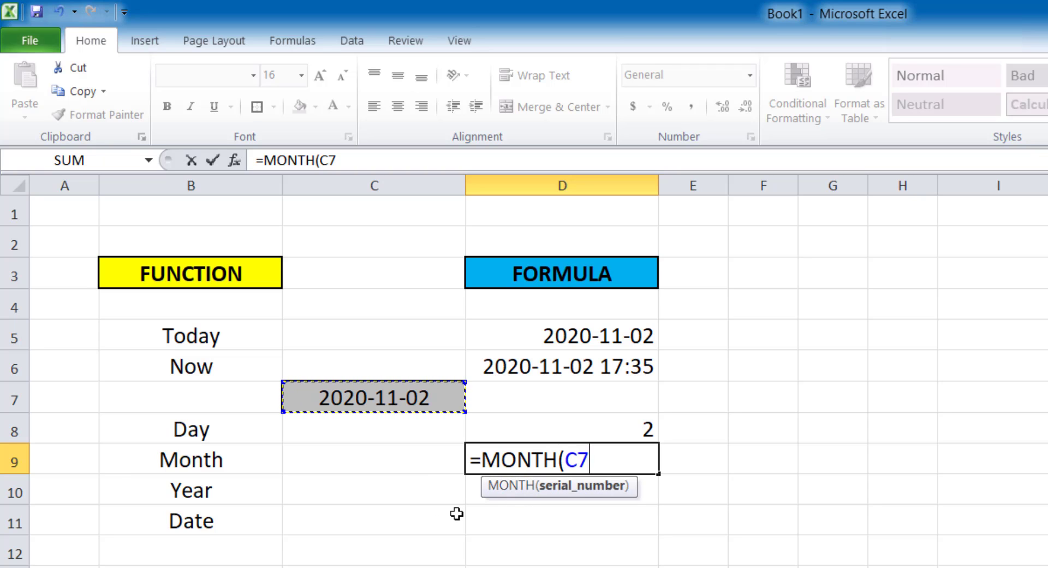
text())
key(Return)
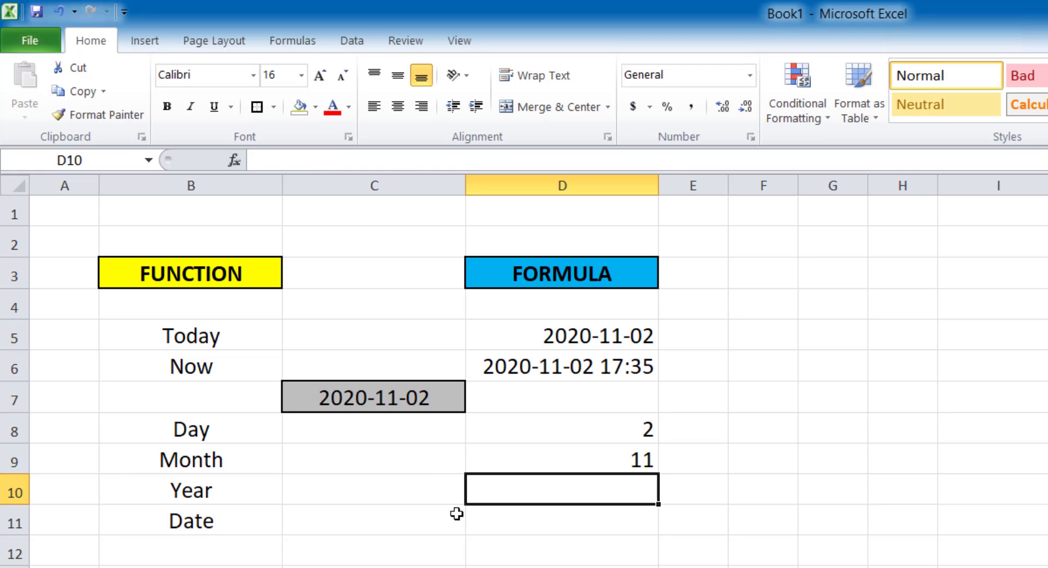
Extract the year from the date in C7 with the formula =year(C7) in cell D10
text(=year)
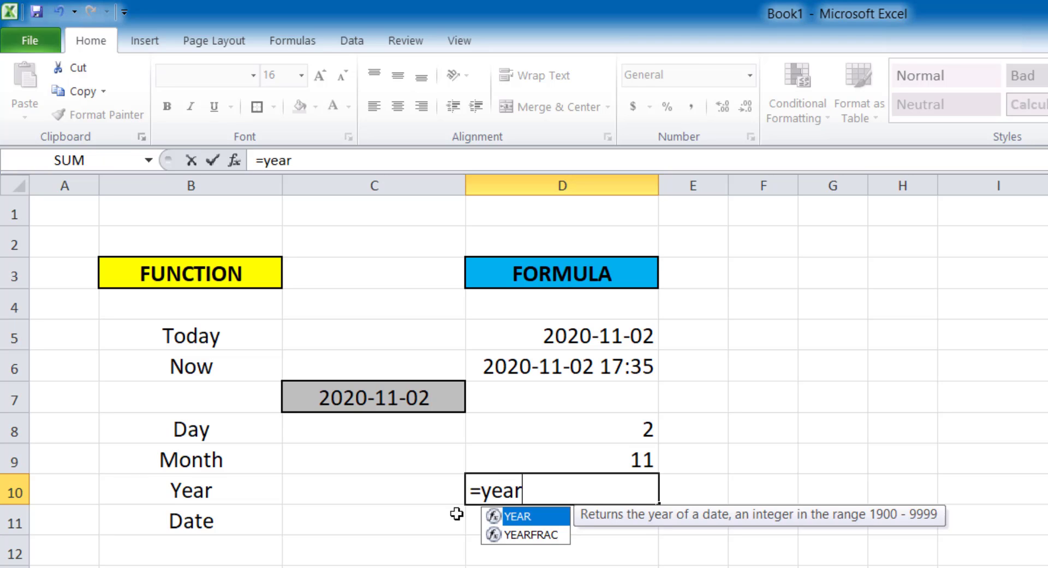
text(()
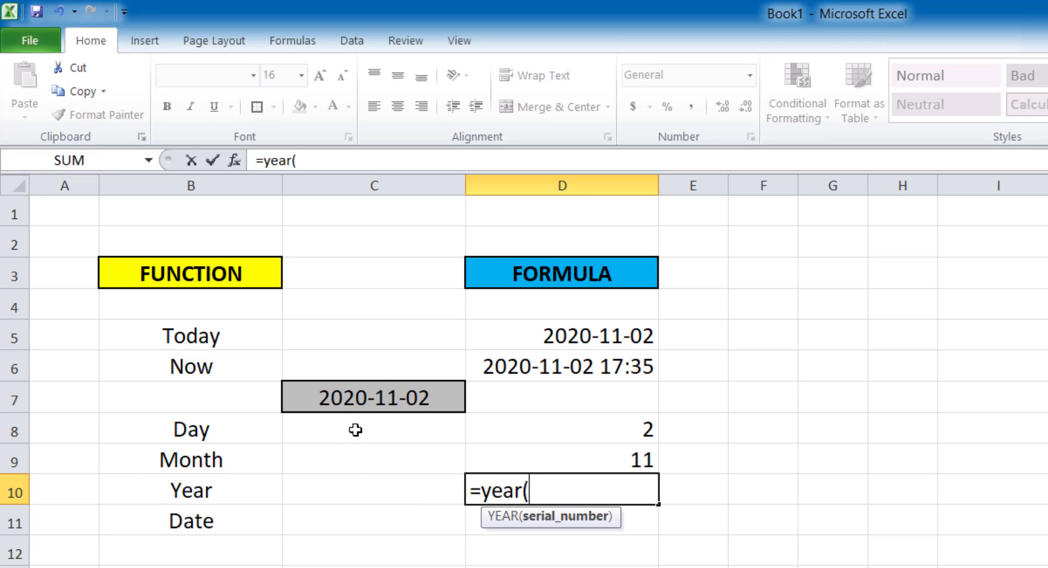
click(367, 402)
text())
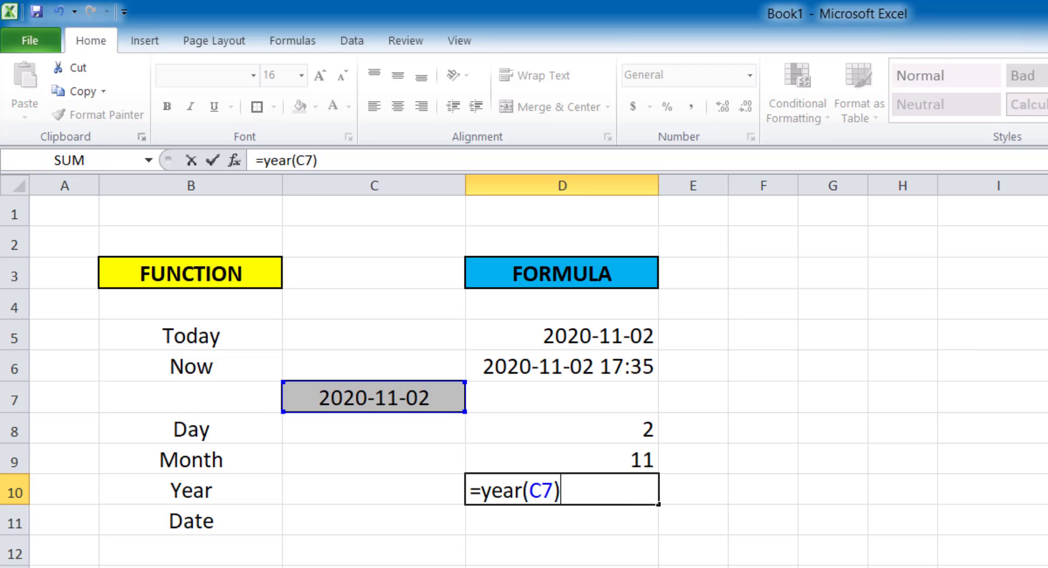
key(Return)
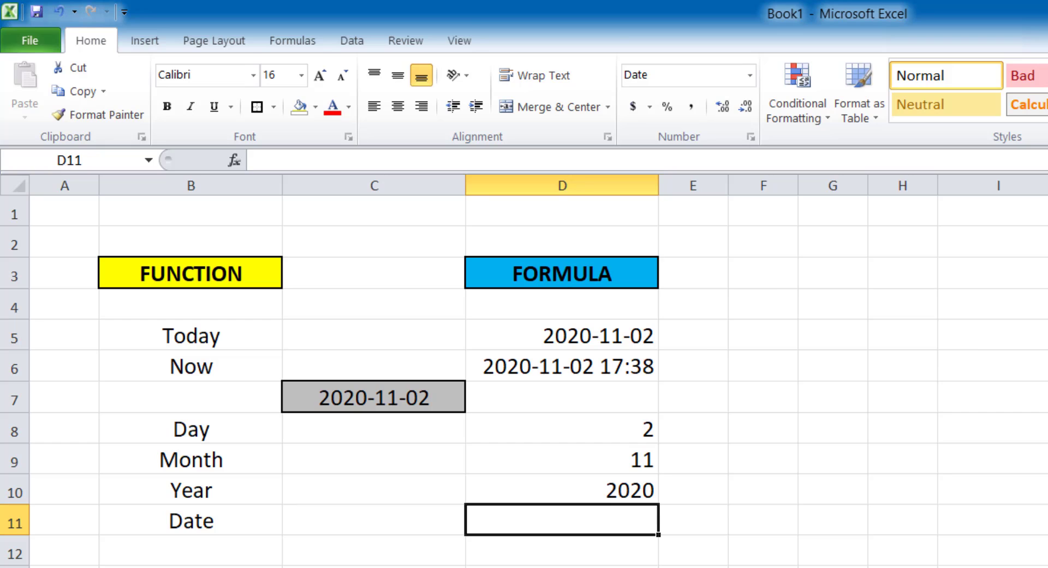
Combine the year, month and day cells into a date with the formula =date(D10,D9,D8) in cell D11
text(=date)
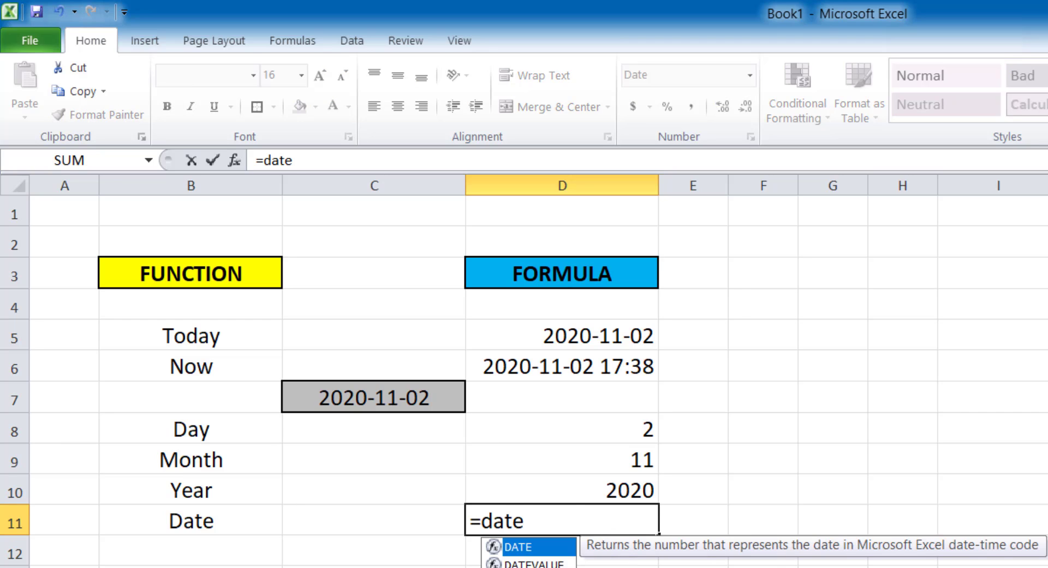
text(()
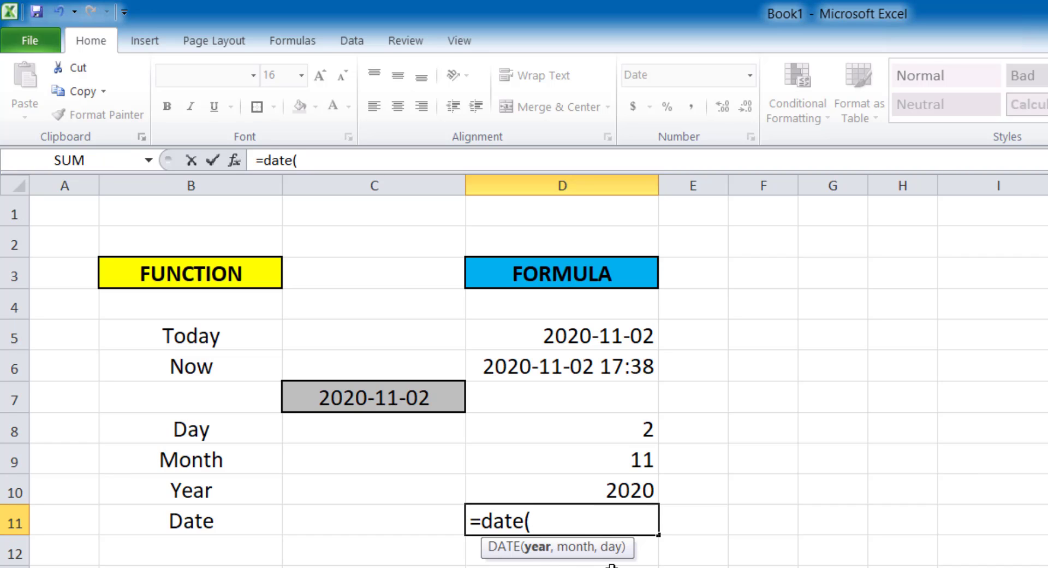
click(616, 490)
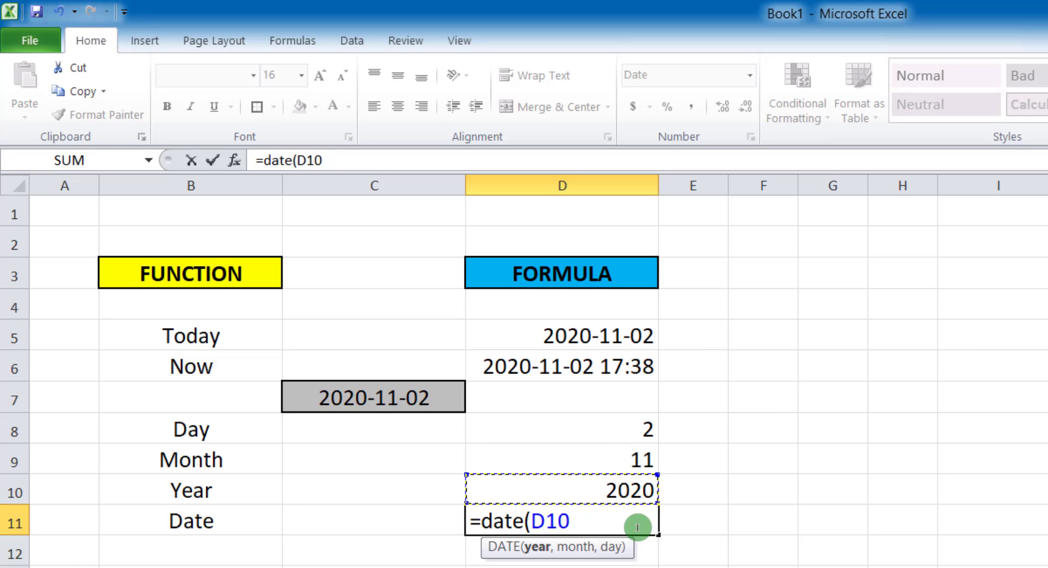
text(,)
click(628, 461)
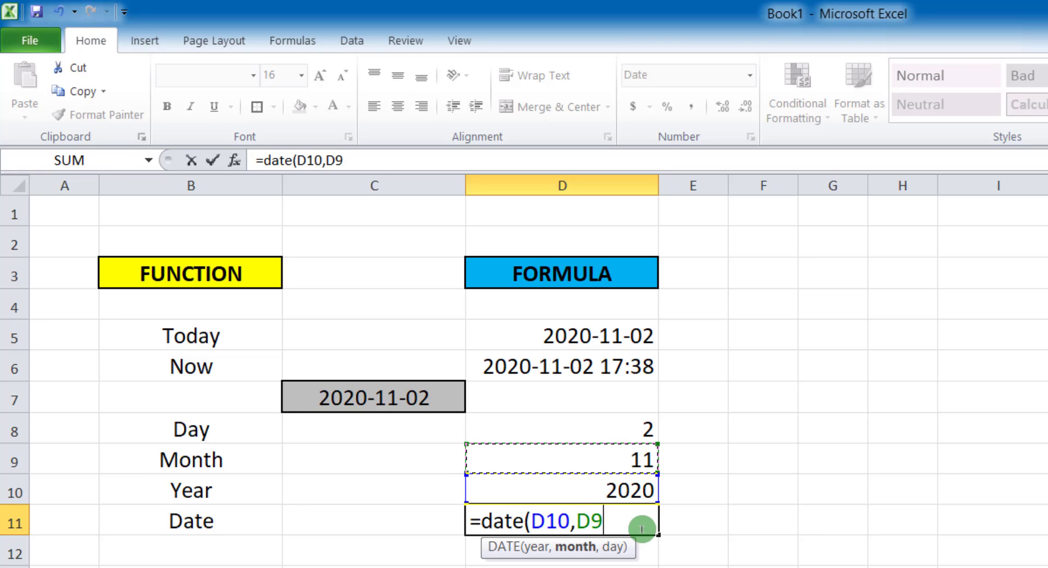
text(,)
click(640, 433)
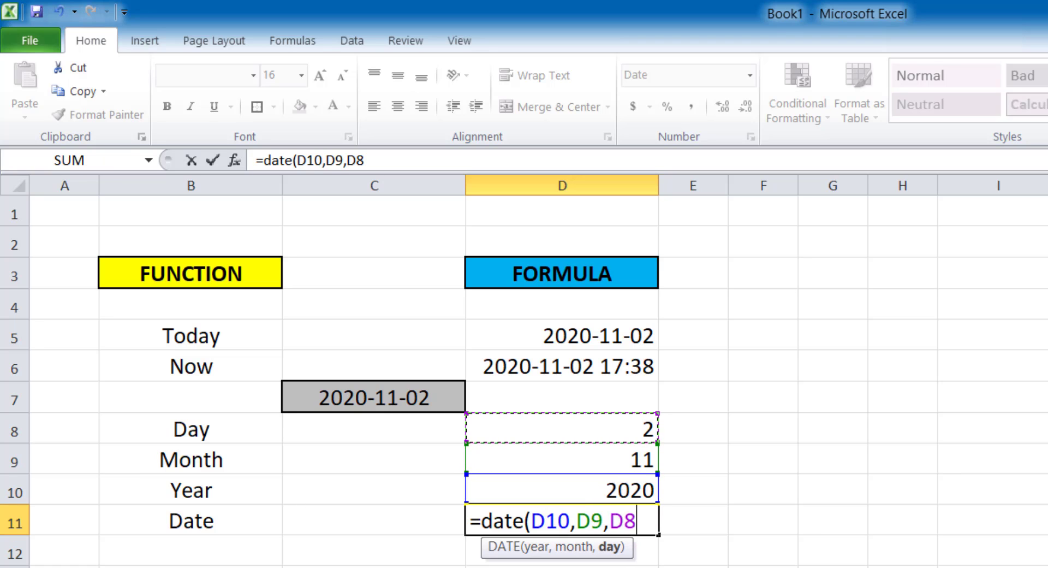
text())
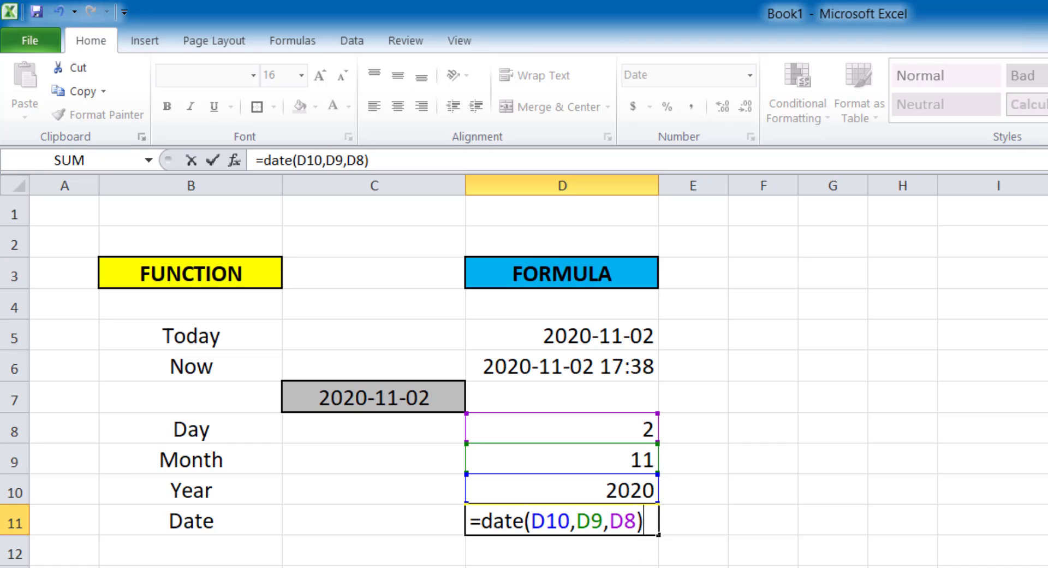
key(Return)
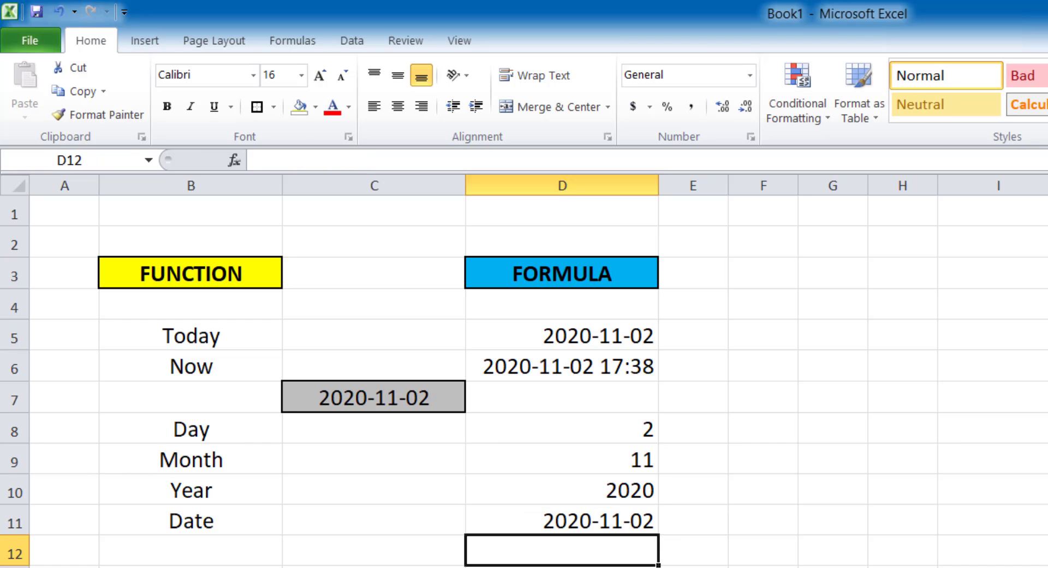